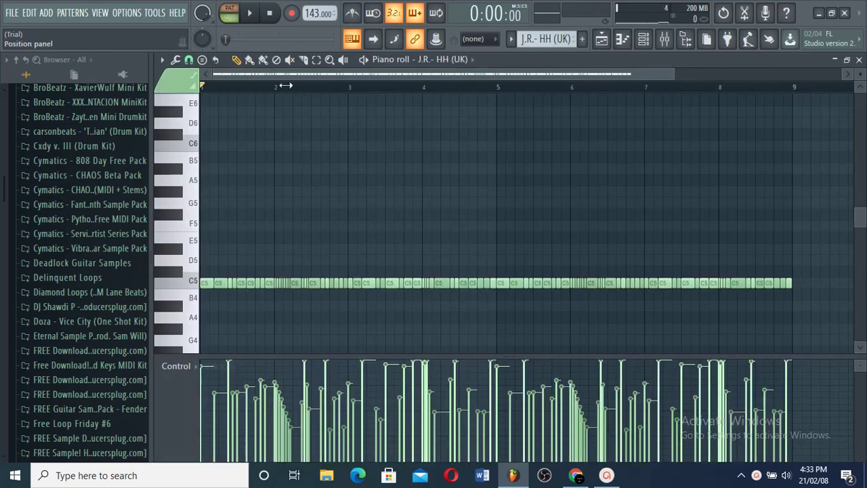
Play the J.R.- HH (UK) pattern in the piano roll while viewing its note pan and note velocity.
left_click_drag(668, 78, 732, 88)
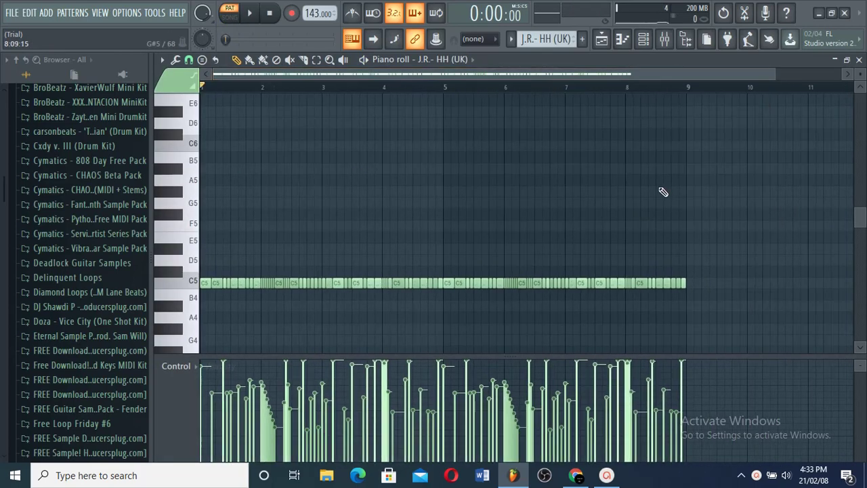
key("space")
scroll(691, 212, "down", 3)
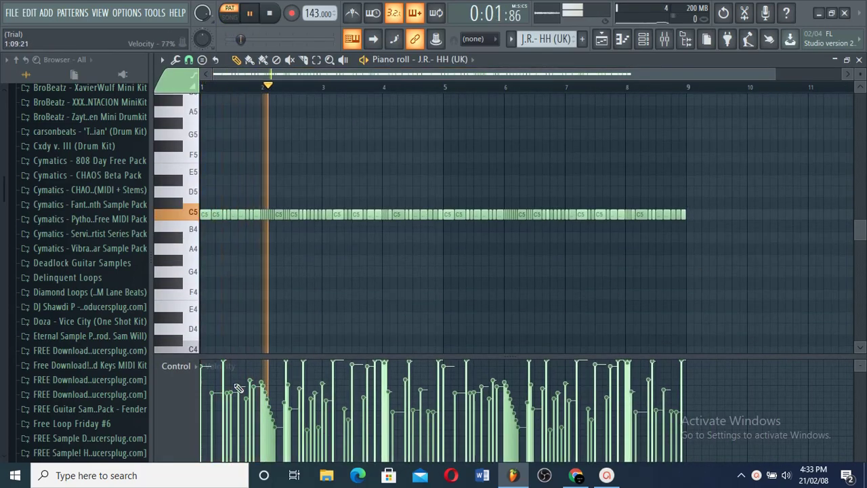
left_click(202, 385)
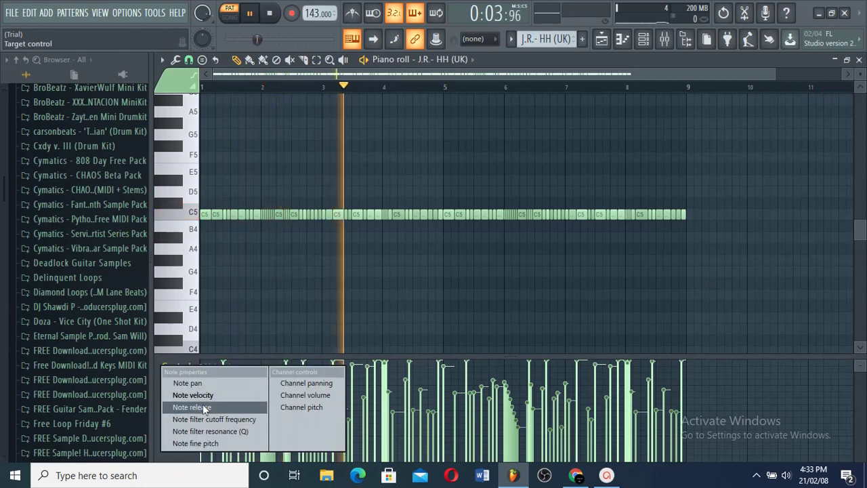
left_click(203, 383)
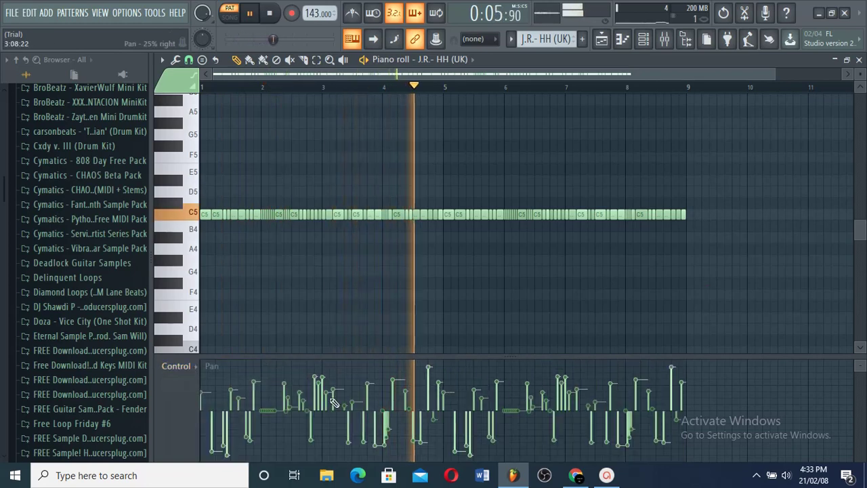
left_click(202, 383)
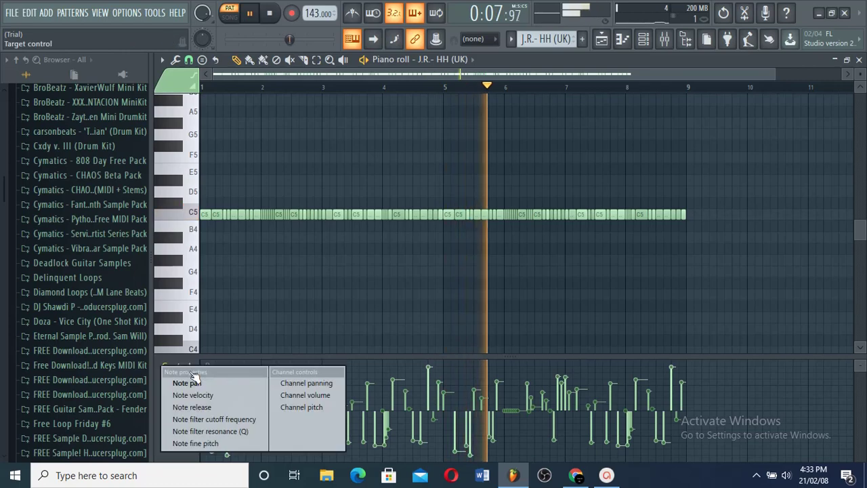
left_click(187, 395)
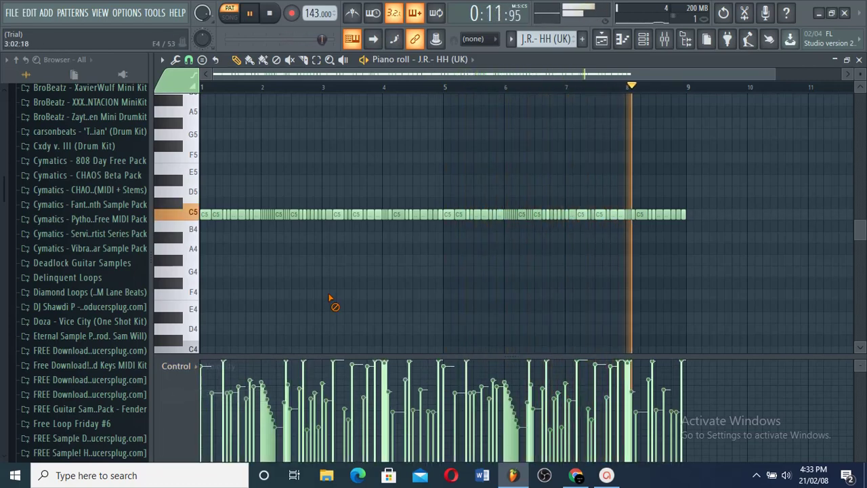
key("space")
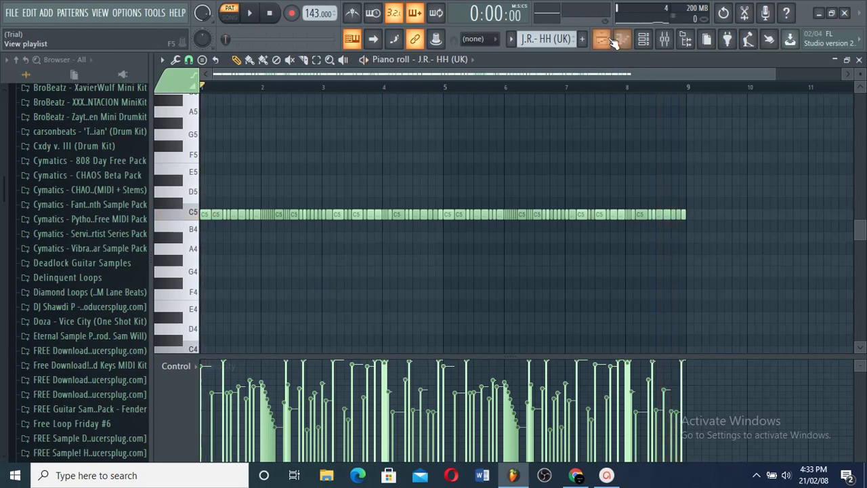
Open the M I Honda Civ Snare pattern from the playlist in the piano roll and play it.
key("F5")
double_click(219, 133)
key("space")
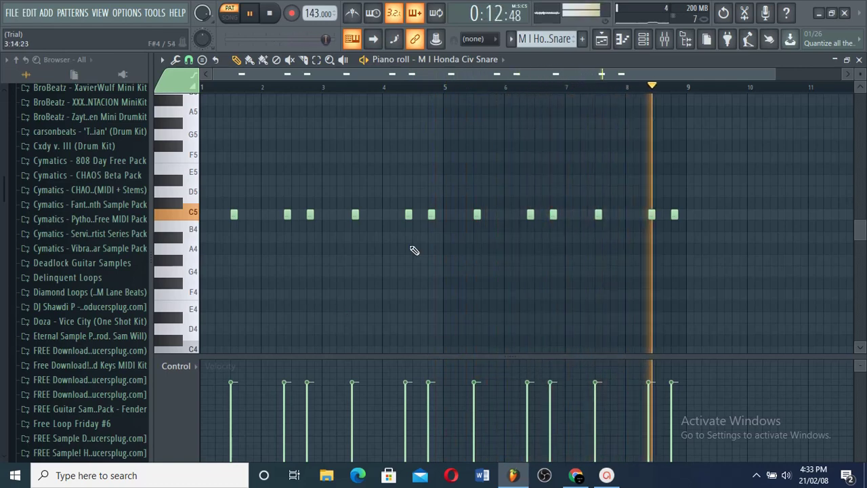
key("space")
Open the J.R.- Snare (Drill) pattern from the playlist in the piano roll and play it.
left_click(602, 42)
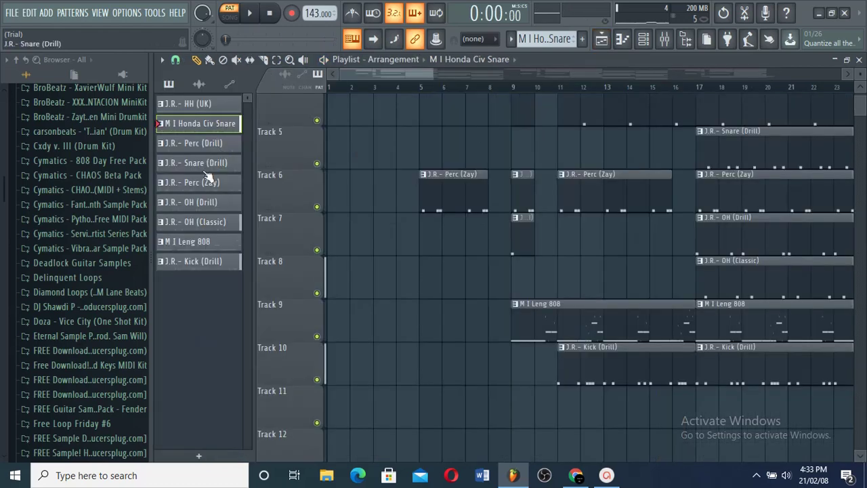
left_click(207, 169)
key("space")
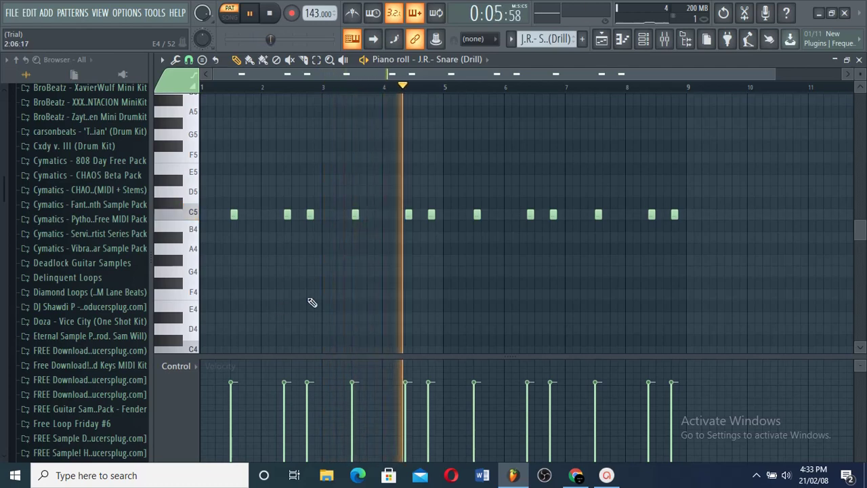
key("space")
Open the J.R.- Perc (Drill) pattern from the playlist in the piano roll and play it.
key("F5")
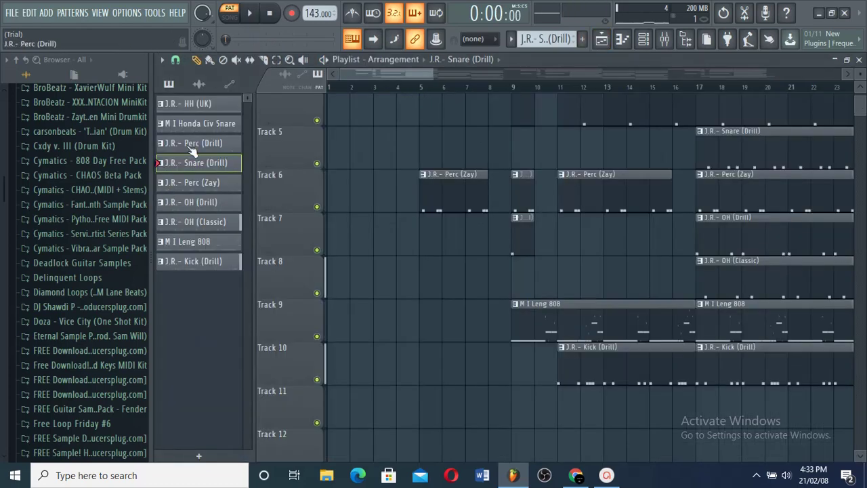
left_click(193, 143)
key("F7")
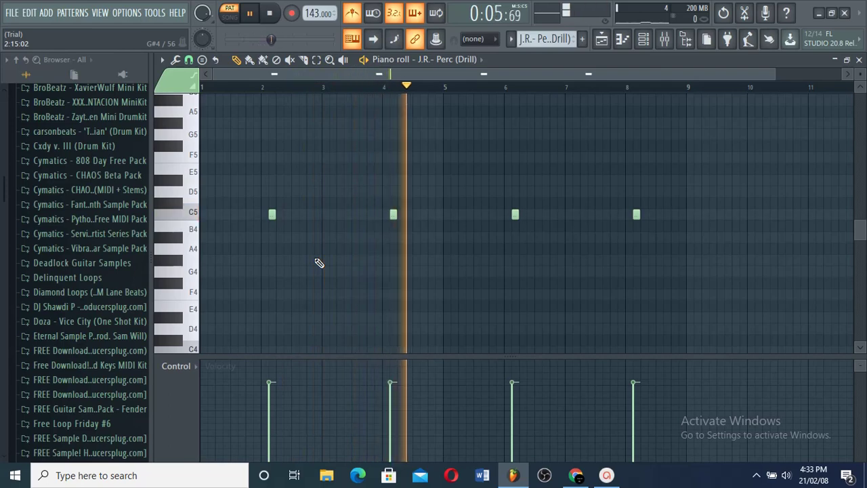
key("space")
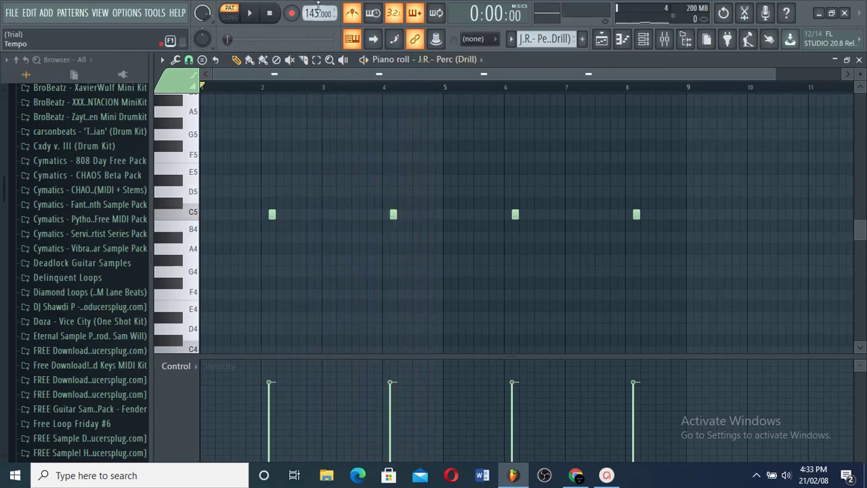
Open the J.R.- Perc (Zay) pattern from the playlist in the piano roll and play it.
left_click(602, 40)
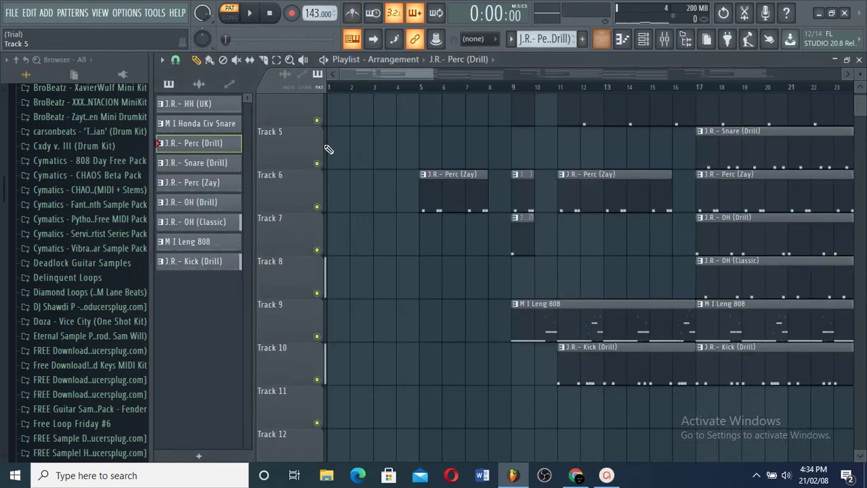
left_click(212, 183)
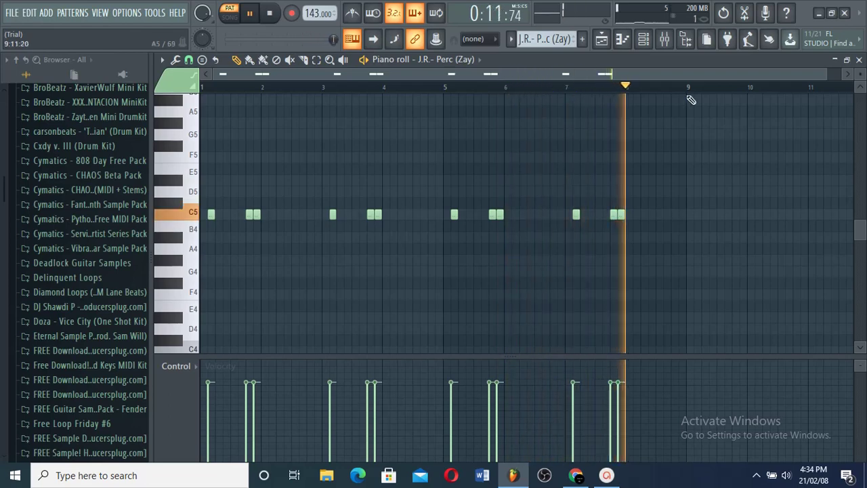
key("space")
Open the J.R.- OH (Drill) pattern from the playlist in the piano roll and play it.
left_click(605, 40)
double_click(219, 203)
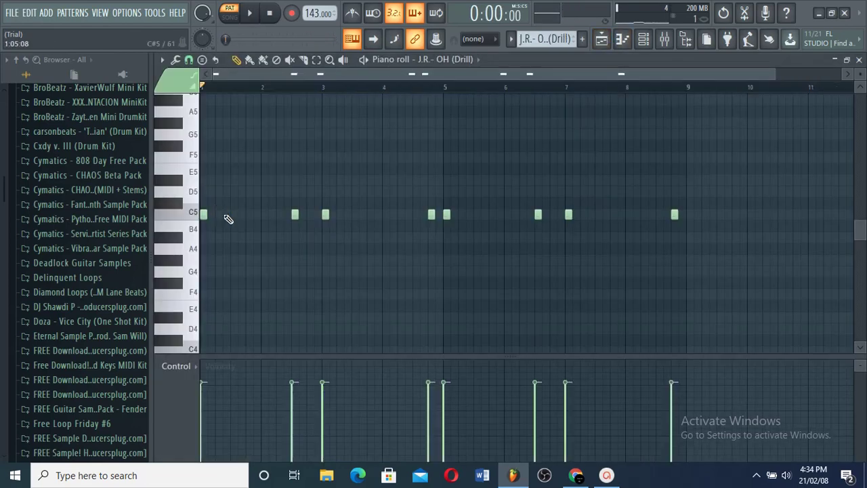
key("space")
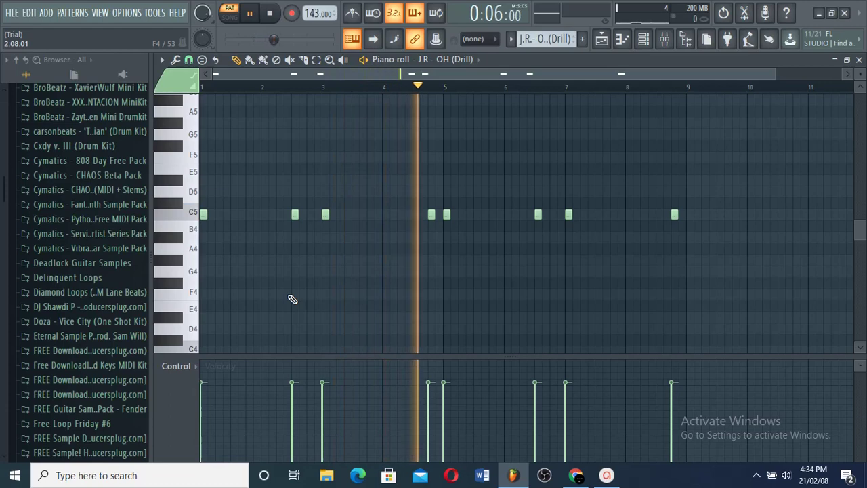
key("space")
Open the J.R.- OH (Classic) pattern from the playlist in the piano roll and play it.
left_click(603, 40)
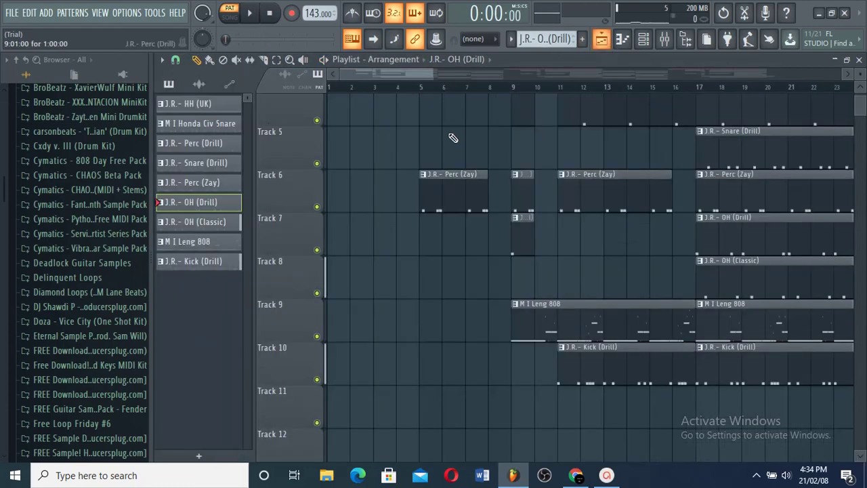
key("F7")
key("space")
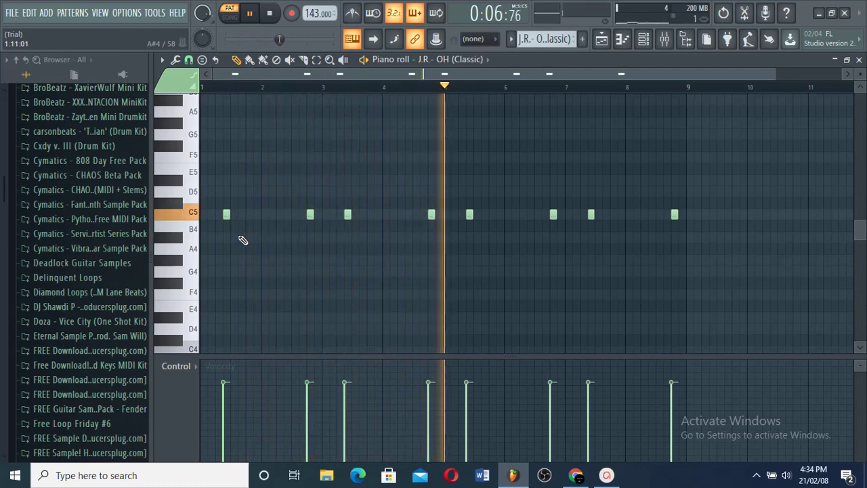
key("space")
Play the M I Leng 808 pattern in the piano roll and examine its low and high slide notes.
left_click(612, 42)
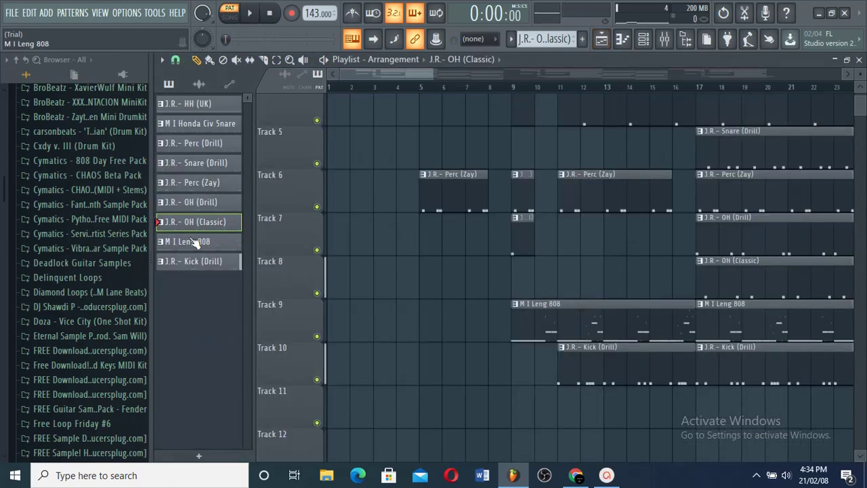
key("F7")
key("space")
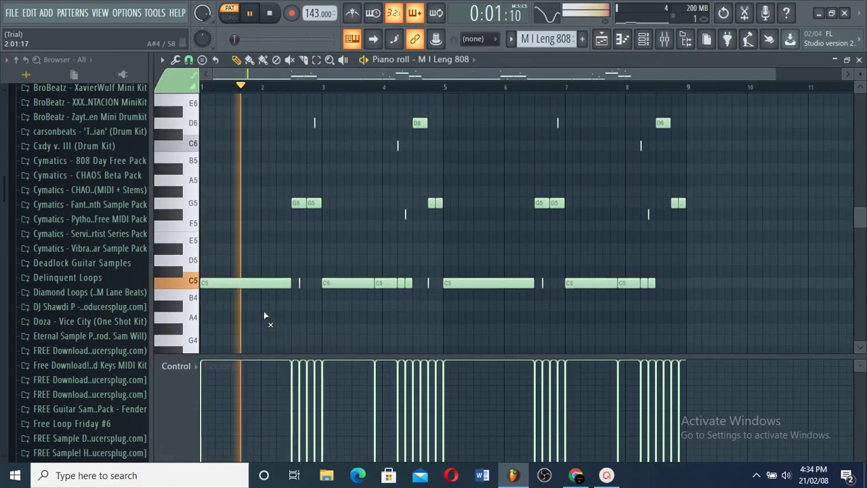
scroll(255, 252, "up", 5)
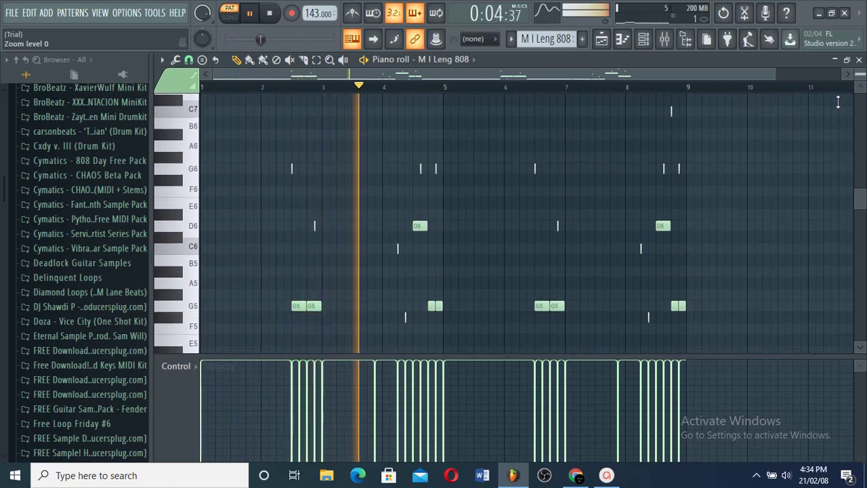
scroll(816, 197, "down", 3)
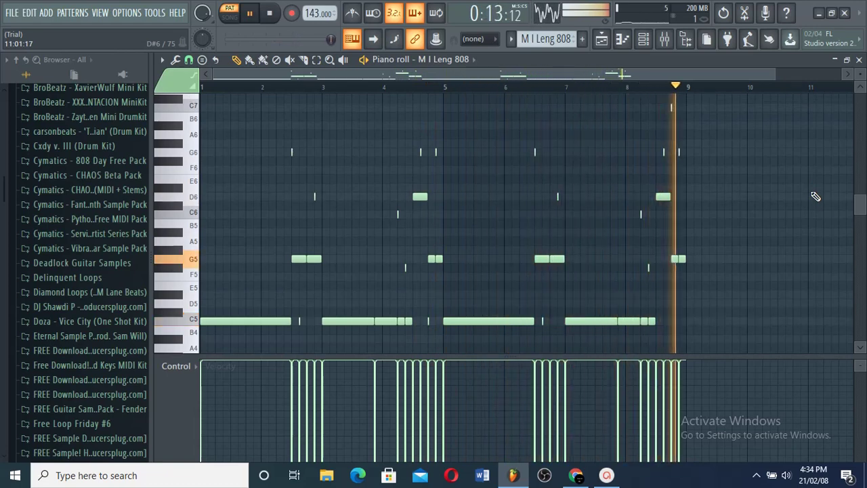
key("space")
Open the J.R.- Kick (Drill) pattern from the playlist in the piano roll and play it.
key("F5")
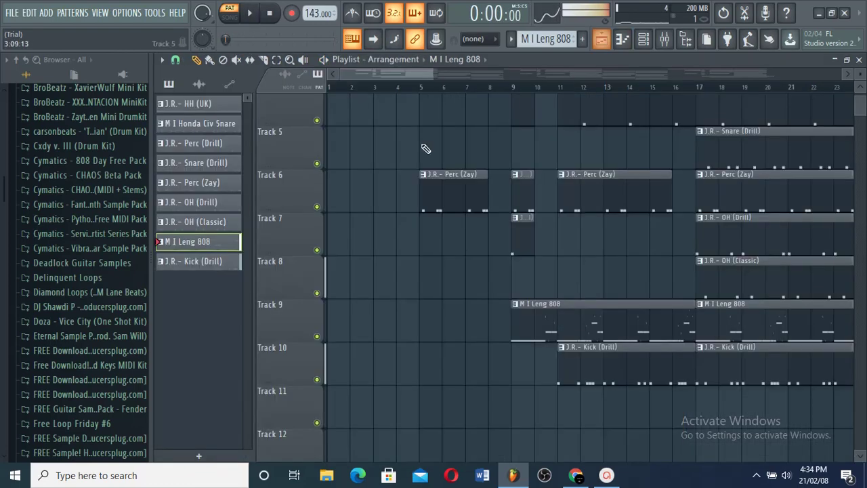
double_click(196, 262)
key("space")
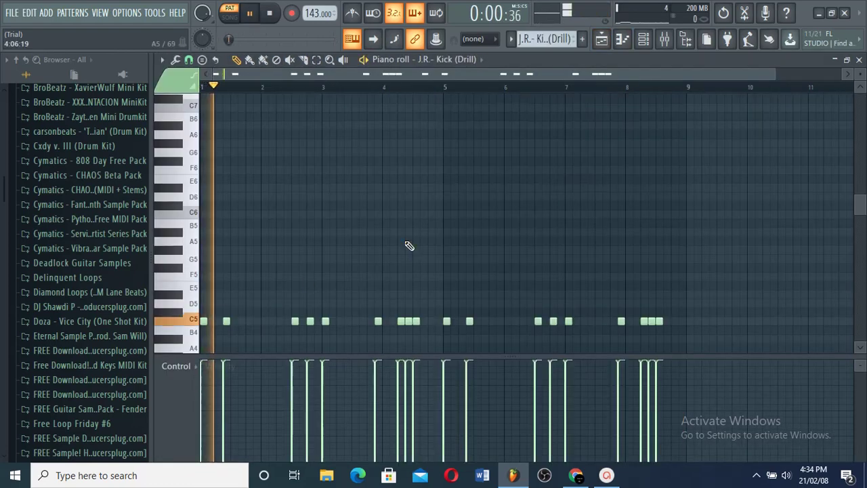
scroll(601, 209, "down", 3)
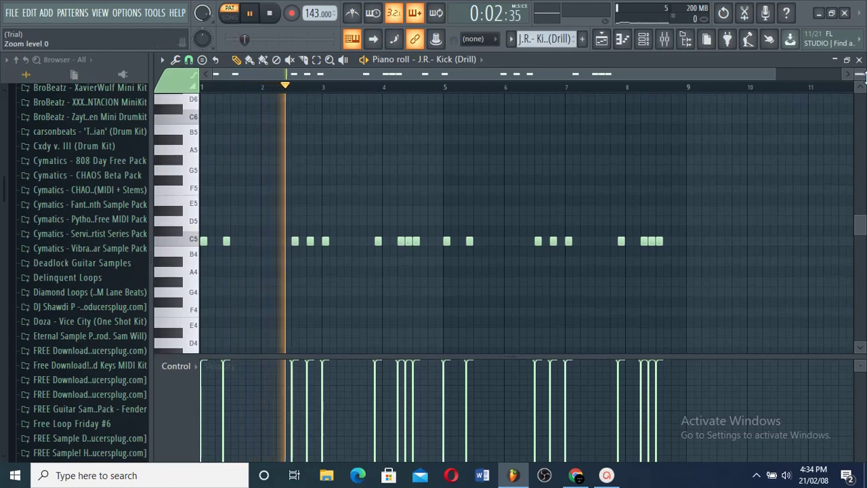
scroll(834, 190, "up", 1)
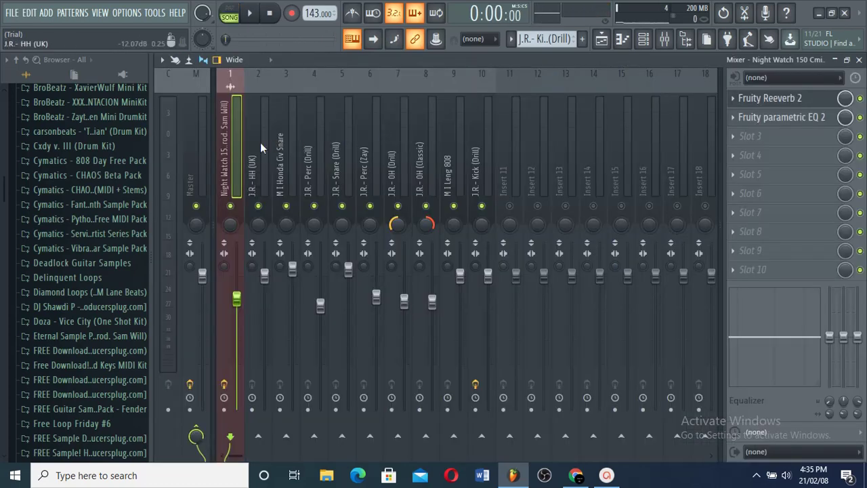
Inspect the Fruity Reeverb 2 and Fruity parametric EQ 2 settings on the Night Watch mixer track during playback.
left_click(791, 99)
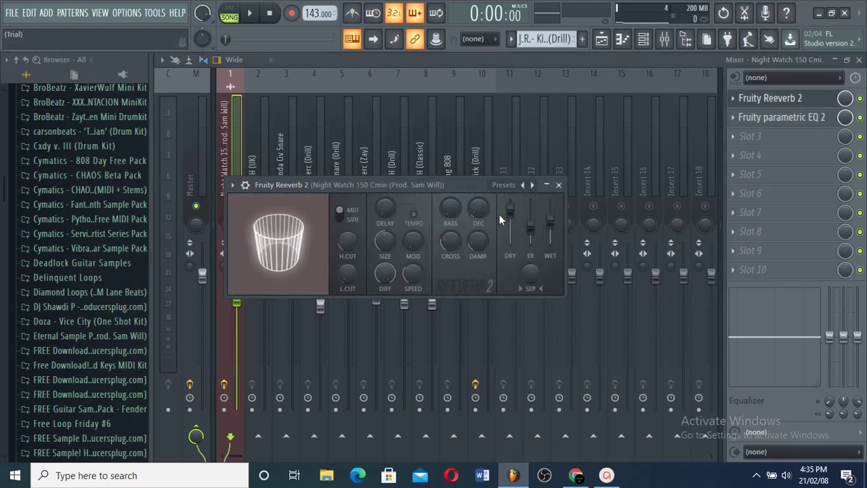
left_click(782, 119)
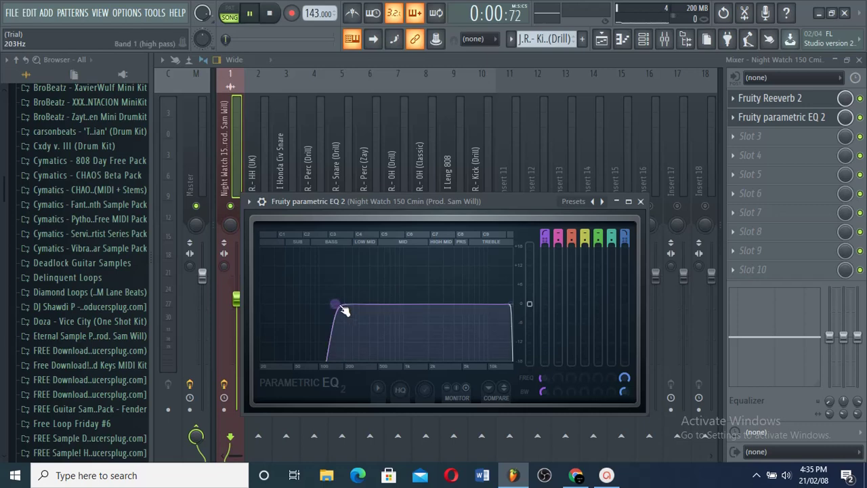
key("space")
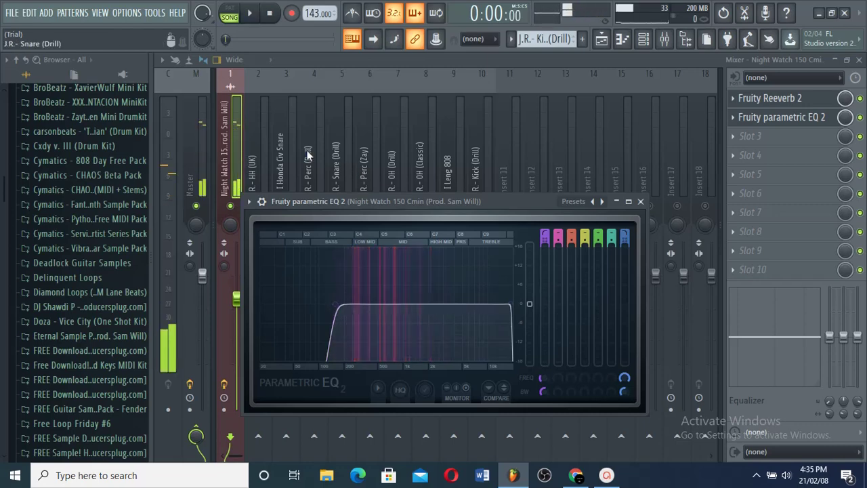
Check the J.R.- HH (UK) mixer track and briefly solo the panned J.R.- OH (Drill) and J.R.- OH (Classic) tracks.
left_click(257, 140)
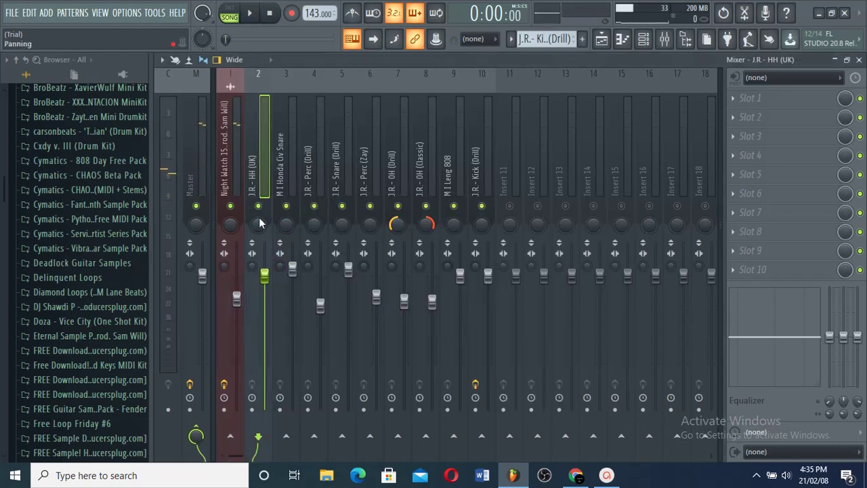
left_click(405, 165)
right_click(398, 207)
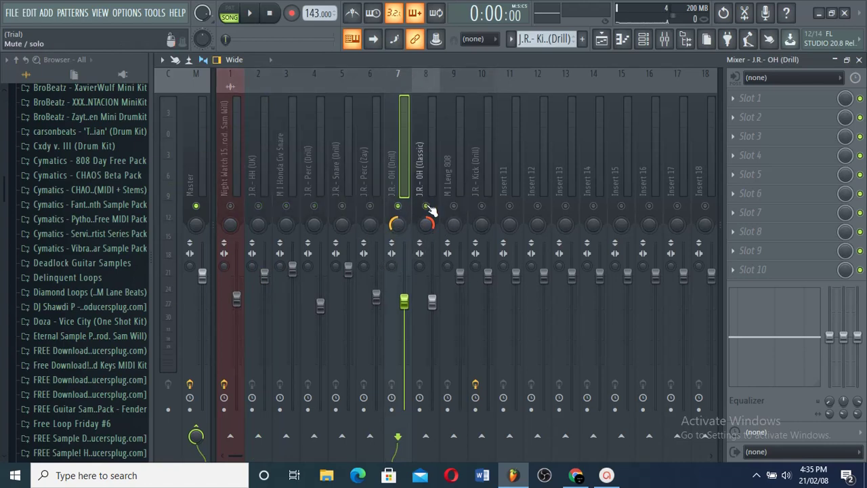
right_click(428, 206)
Inspect the Fruity soft clipper on the J.R.- Kick (Drill) mixer track and on the Master track.
left_click(480, 178)
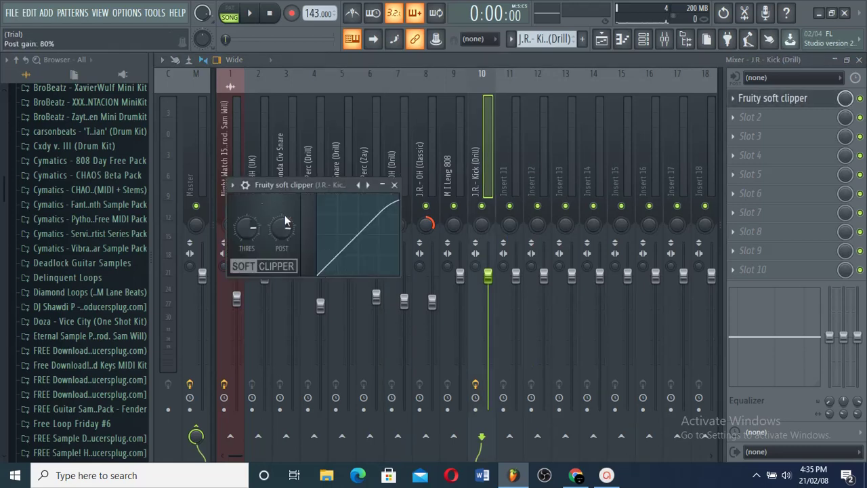
left_click(203, 164)
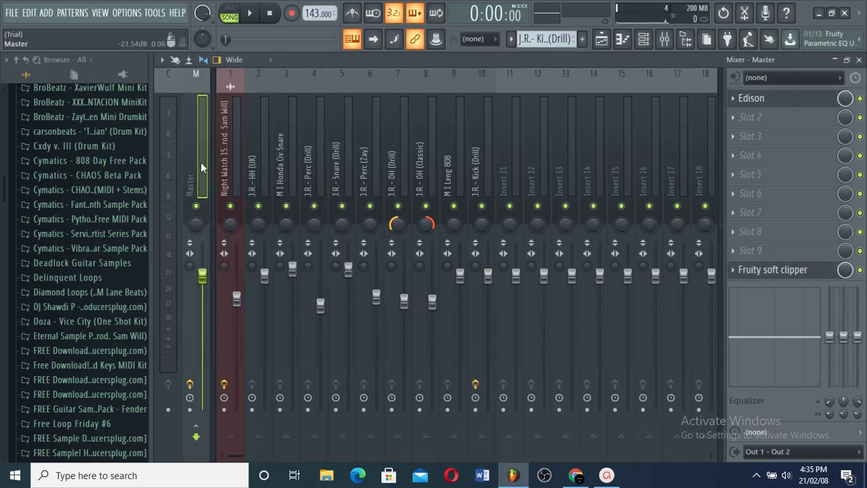
left_click(779, 270)
Return to the playlist and play the full song arrangement from the start.
left_click(238, 130)
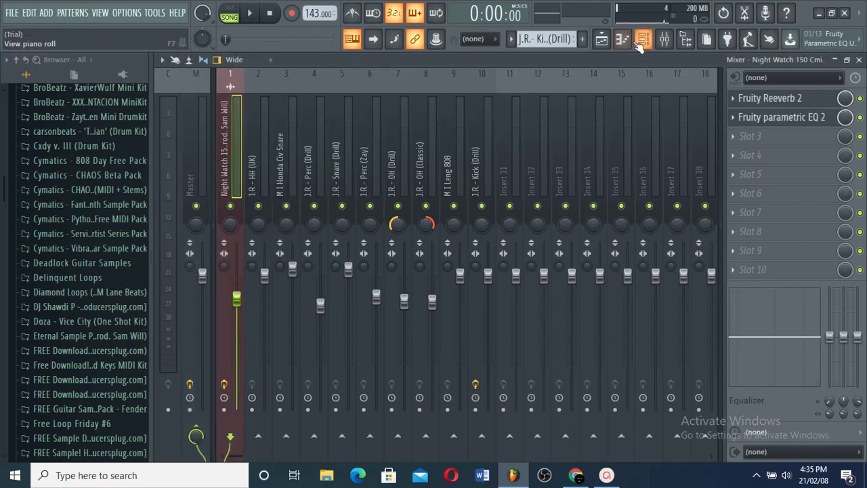
key("F5")
key("space")
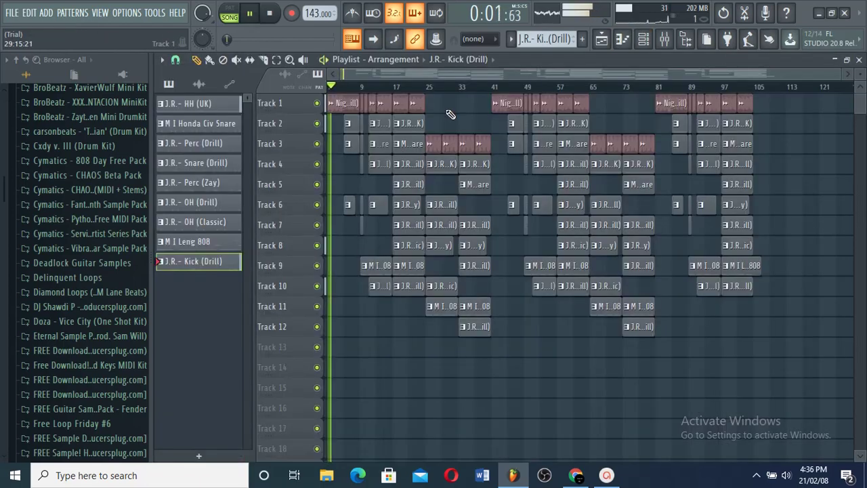